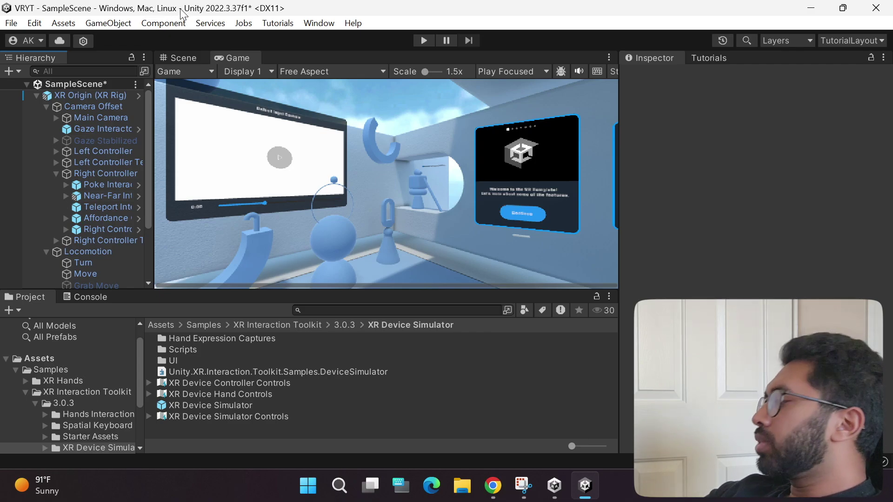
Open Build Settings from the File menu and select Android as the platform
click(10, 23)
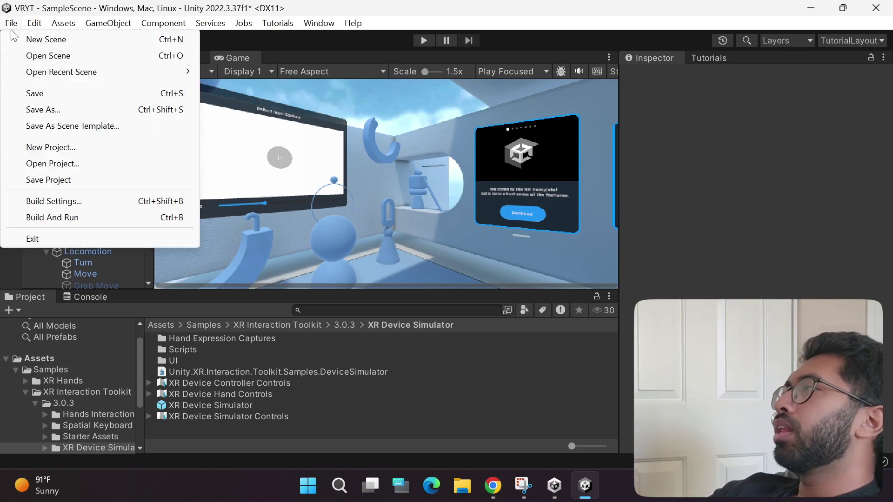
click(43, 201)
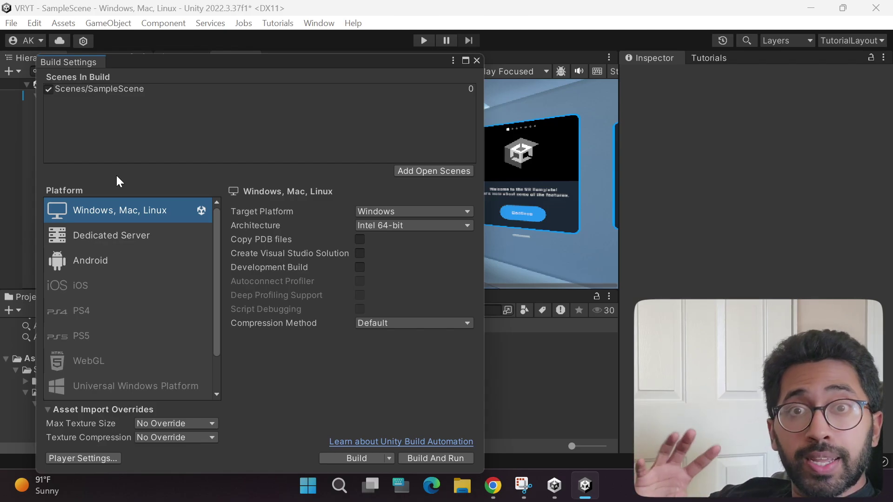
click(118, 265)
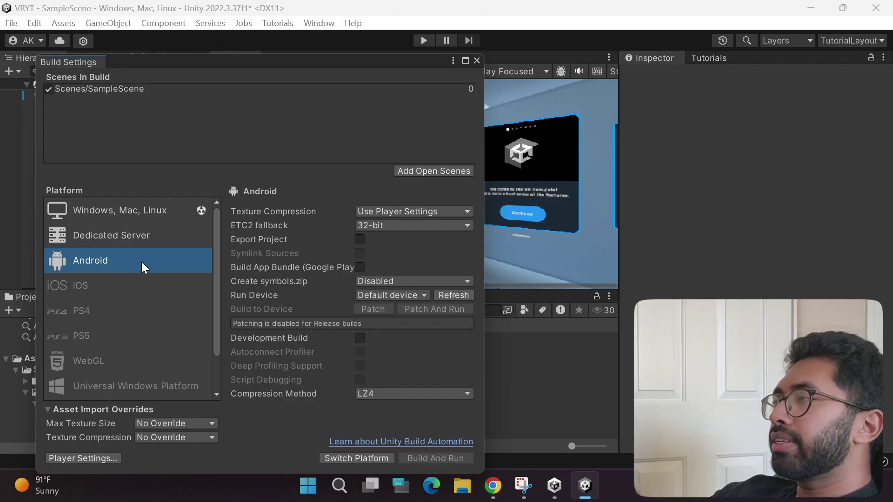
Switch the project platform to Android, then start the APK build
click(352, 458)
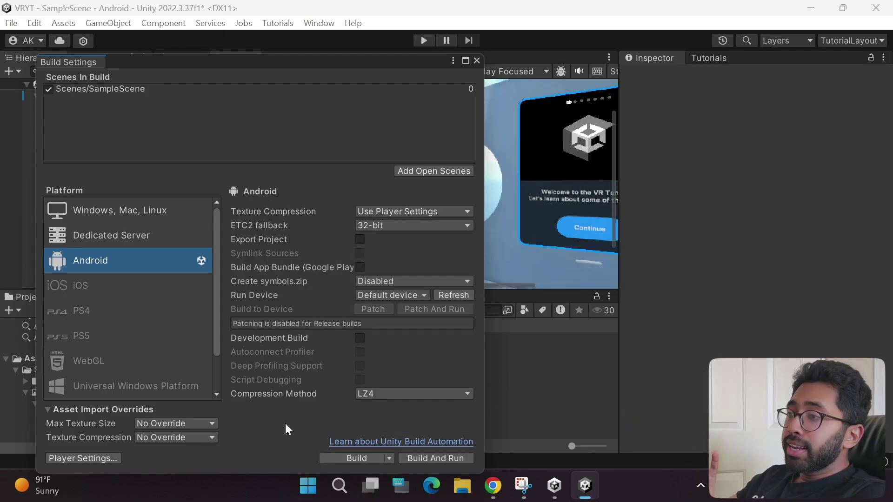
click(358, 458)
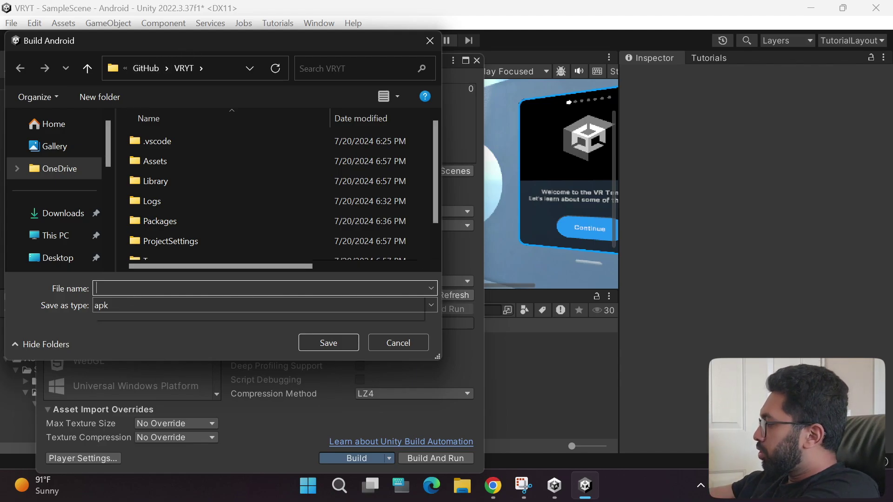
Save the APK as 'VRTEst1', save the modified scene, then switch to Chrome
text(VRTEst1)
click(336, 349)
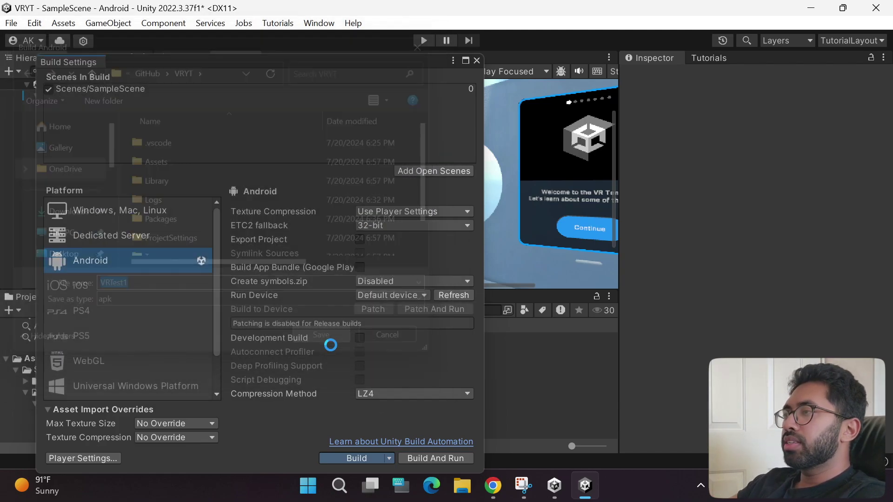
click(431, 276)
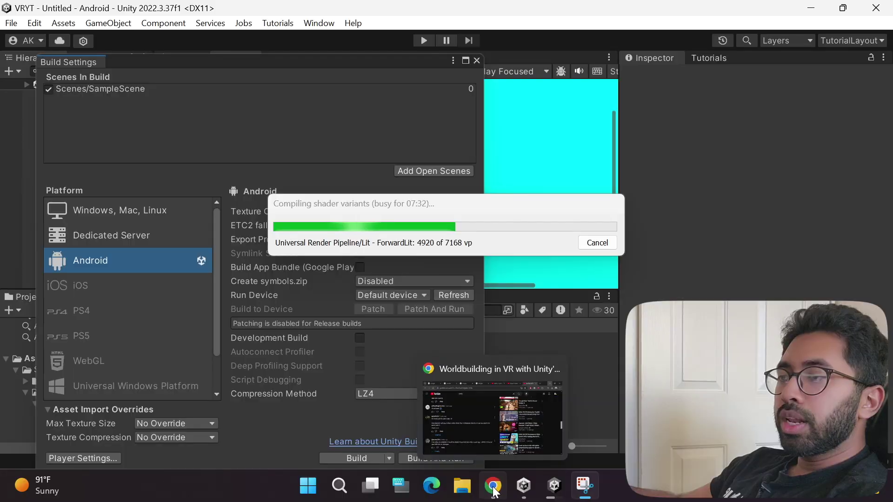
click(492, 485)
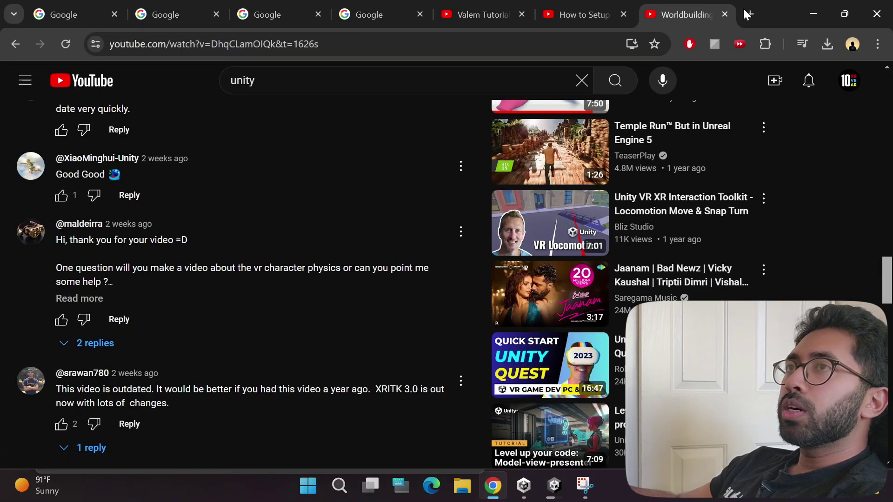
Download the SideQuest Advanced Installer for Windows 10/11 x64 from sidequestvr.com/download
click(69, 14)
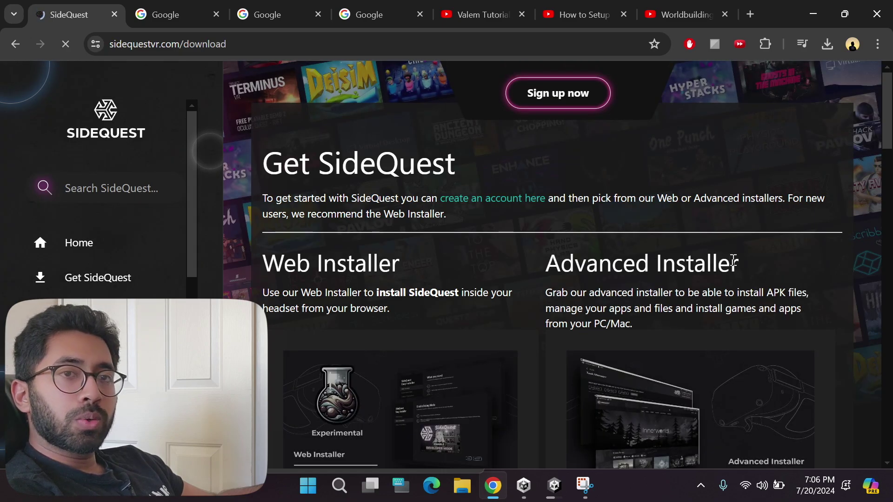
scroll(719, 263, down, 6)
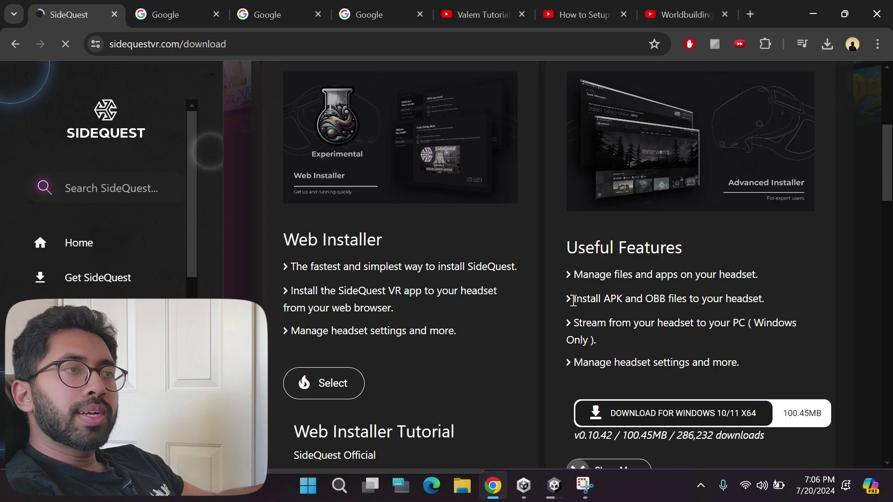
drag(590, 299, 694, 302)
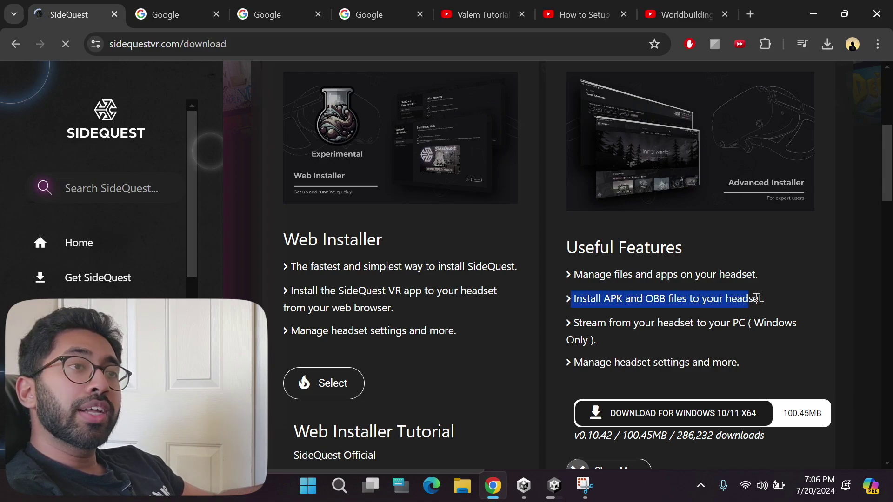
drag(763, 299, 763, 298)
scroll(774, 405, down, 2)
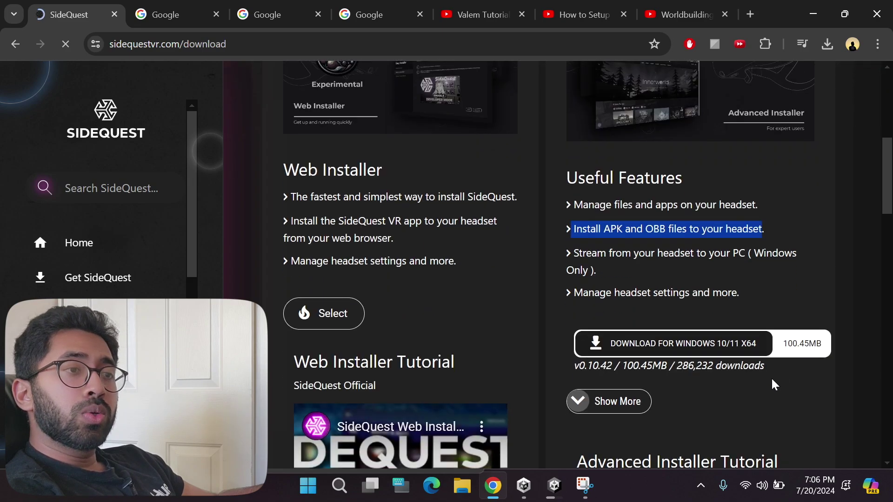
click(708, 345)
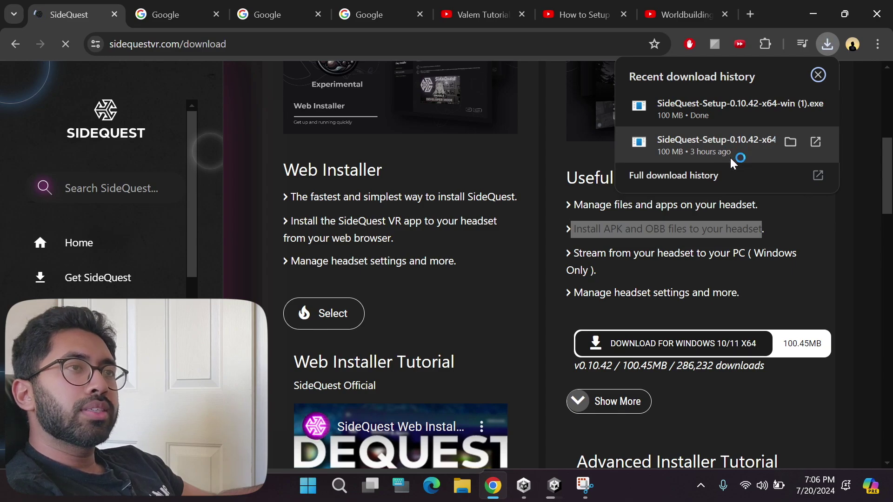
Install the downloaded SideQuest for the current user at the default location
click(729, 156)
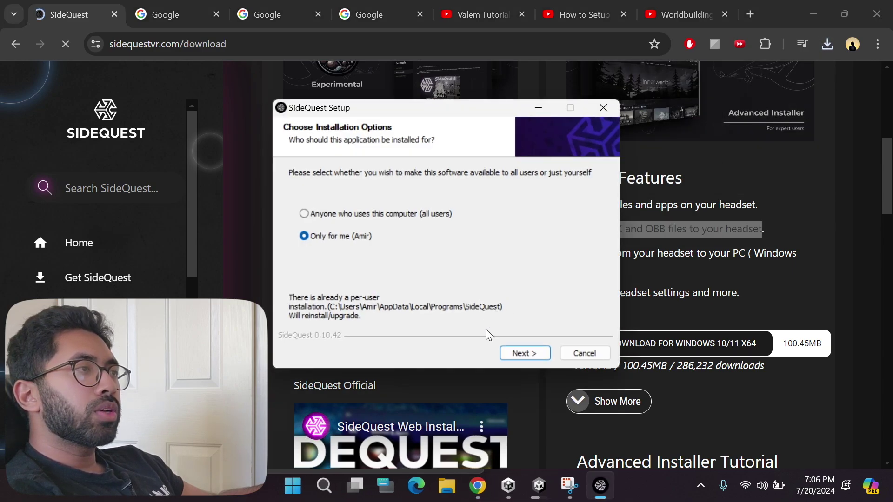
click(514, 351)
click(519, 351)
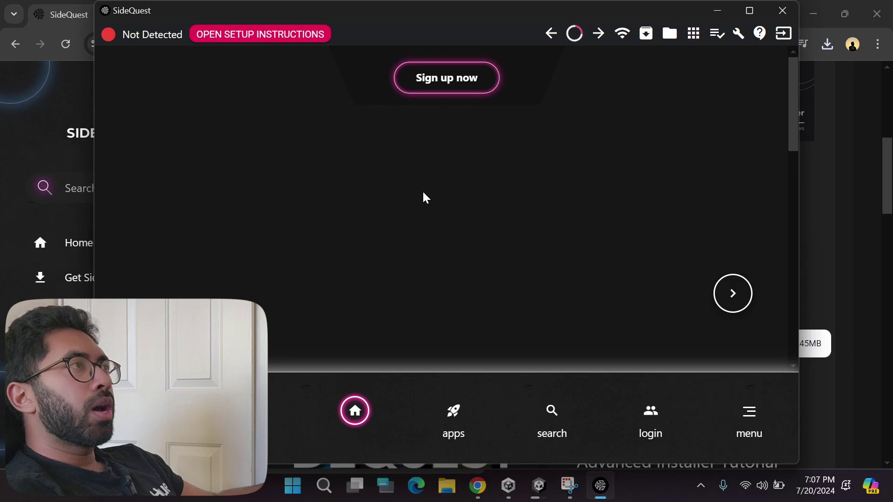
Go through the setup instructions to Step 3: Connect USB Cable and its connection status
click(254, 35)
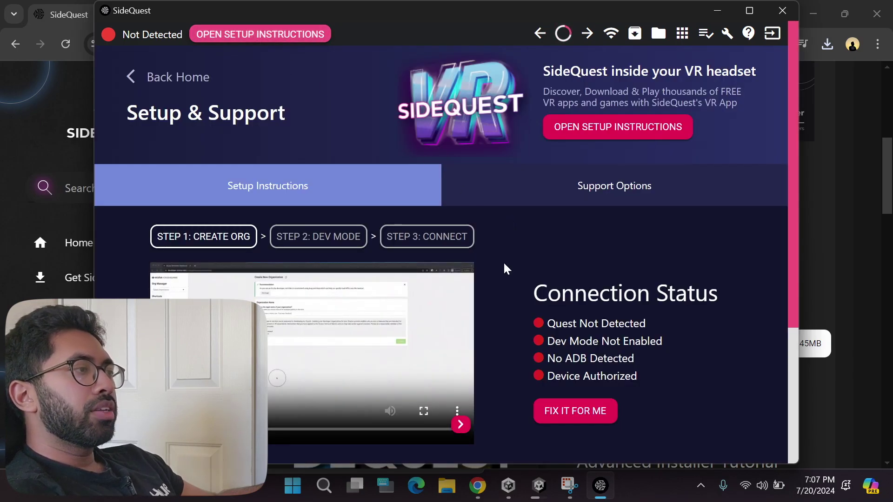
scroll(503, 261, down, 3)
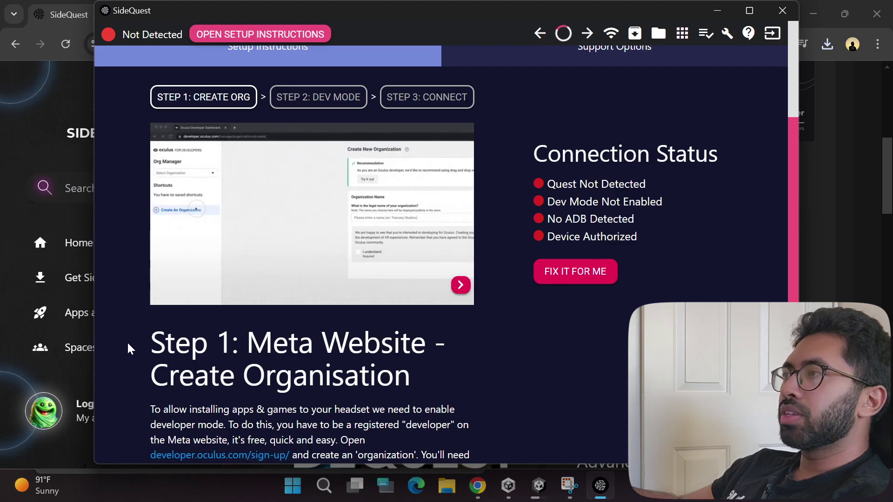
scroll(133, 326, down, 1)
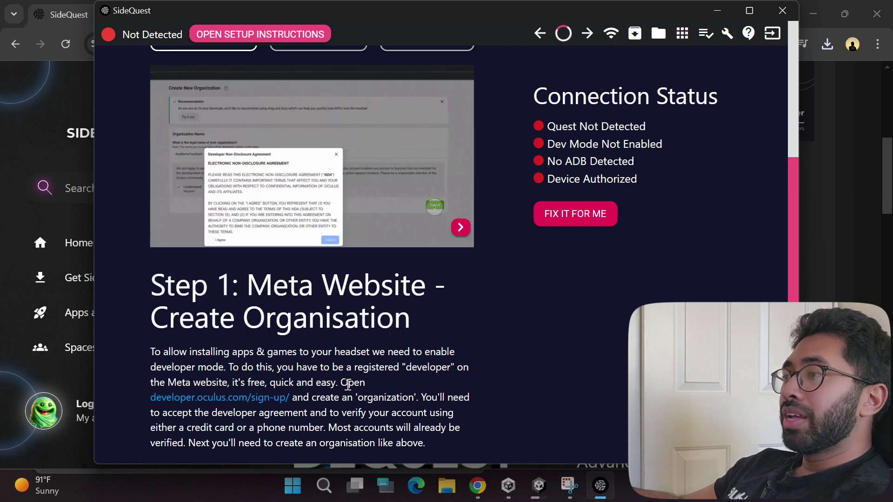
scroll(305, 325, up, 3)
click(309, 242)
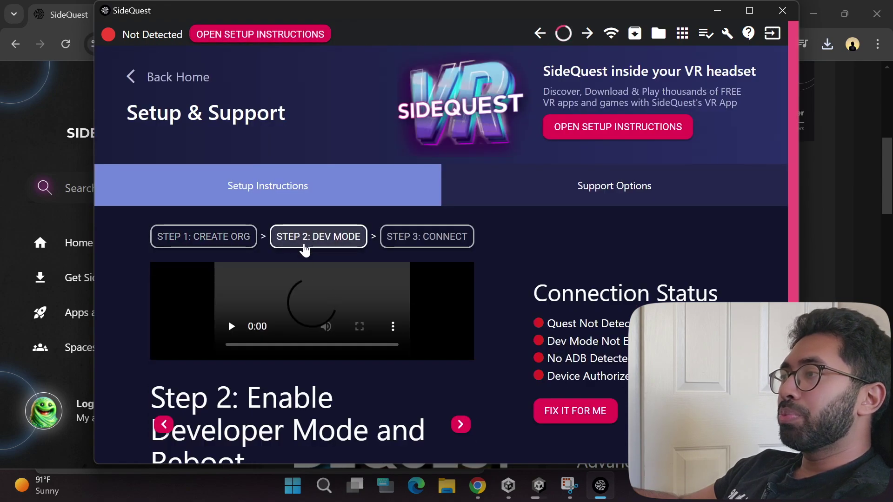
scroll(301, 252, down, 5)
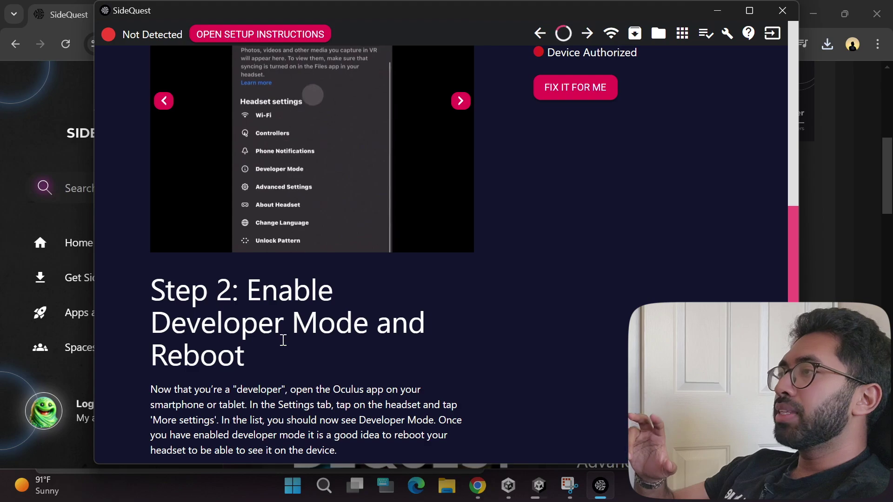
scroll(306, 324, down, 1)
scroll(307, 324, up, 6)
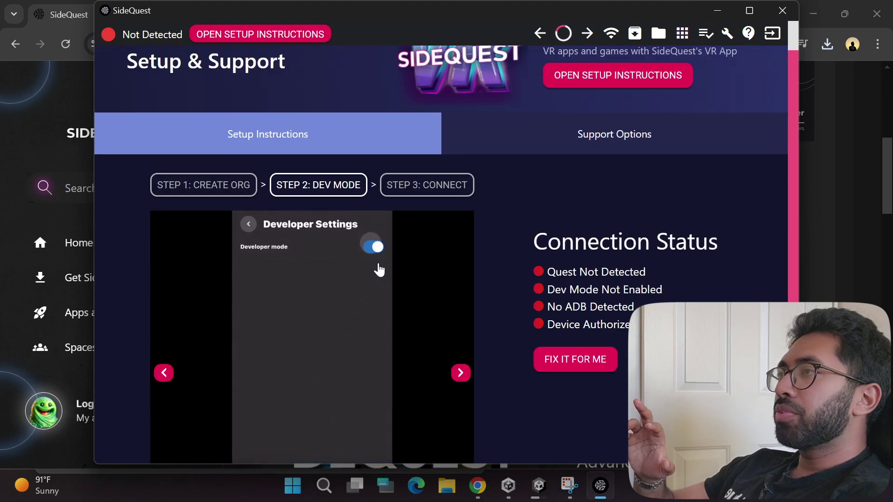
click(427, 186)
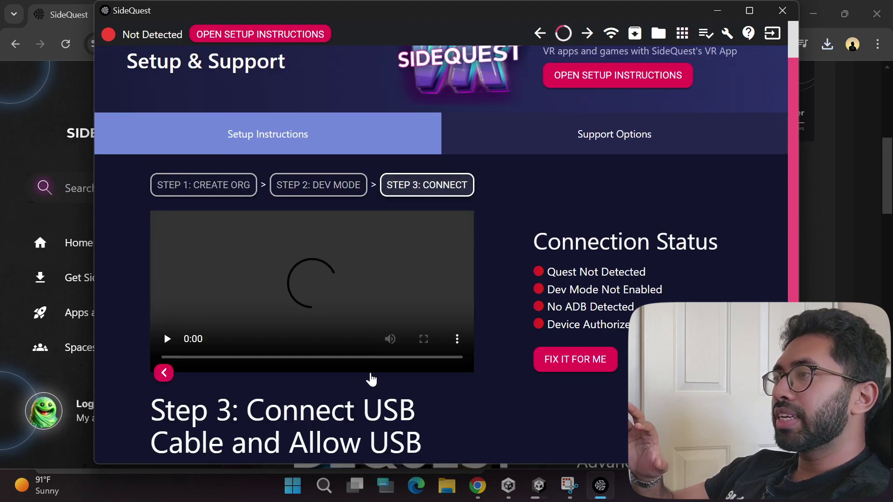
scroll(308, 392, down, 2)
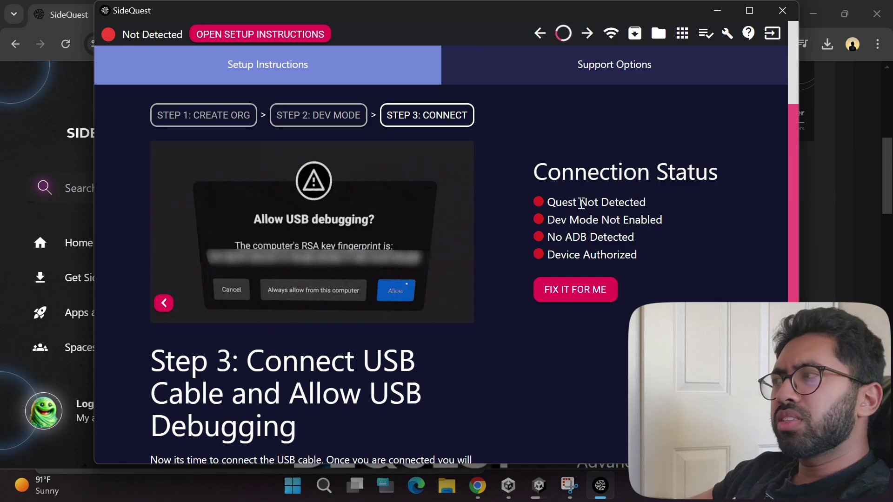
Authorize the Quest 3 with Fix It For Me, dismiss 'You're all set!', and return home
click(576, 291)
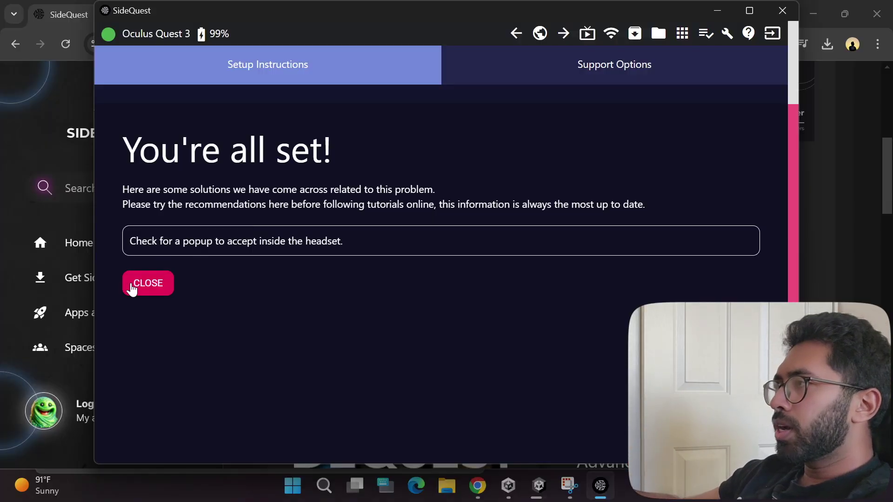
click(147, 284)
scroll(516, 290, up, 3)
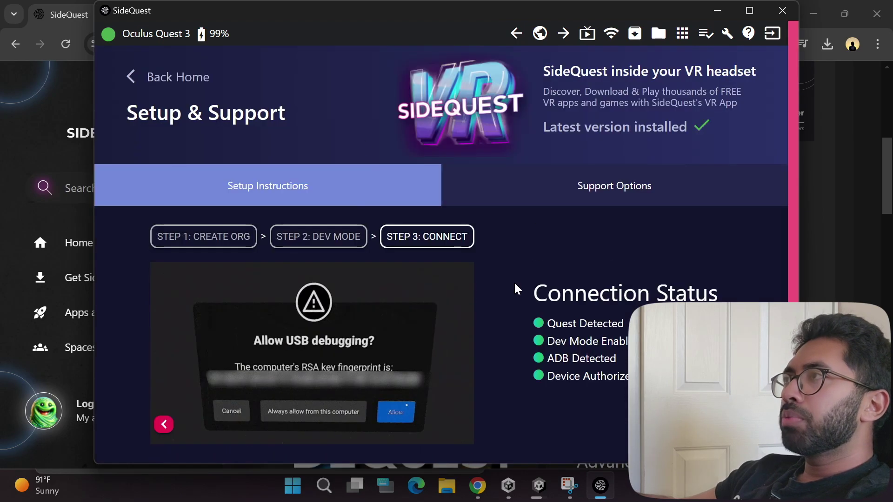
click(166, 76)
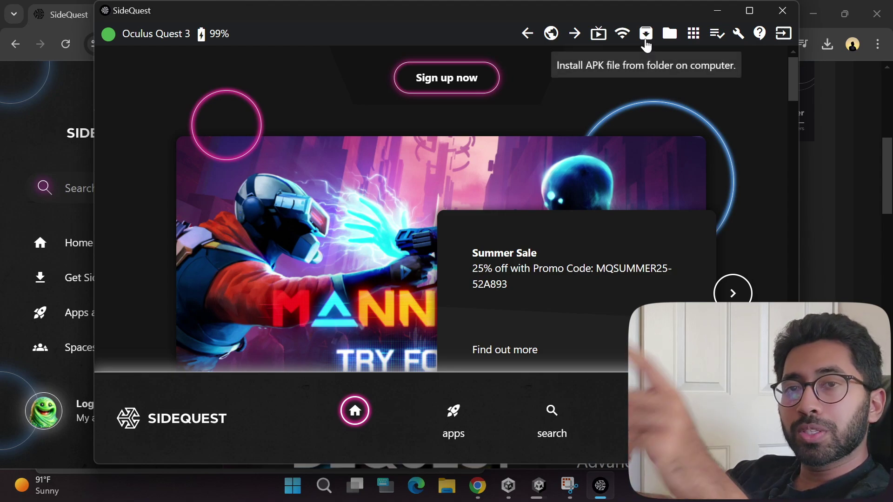
Install VRTest1.apk from C:\GitHub\VRYT onto the Quest 3 via Install APK
click(646, 45)
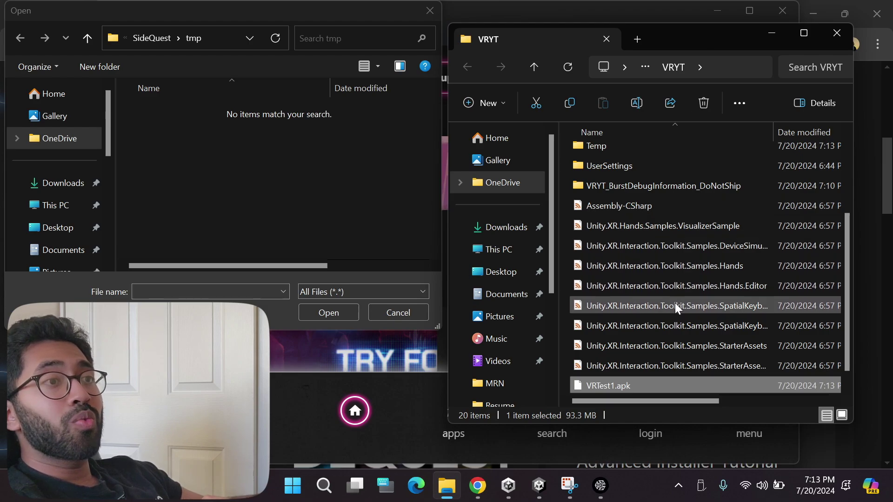
mouse_move(657, 385)
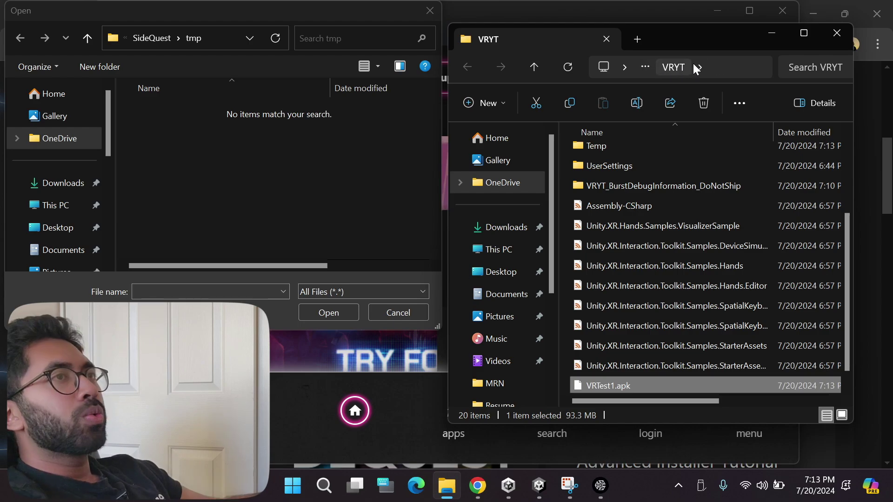
click(713, 65)
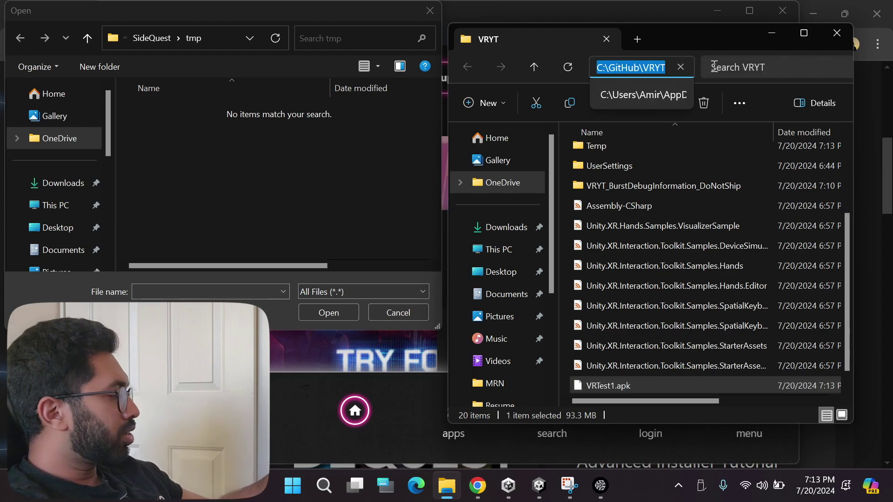
click(212, 37)
key(Return)
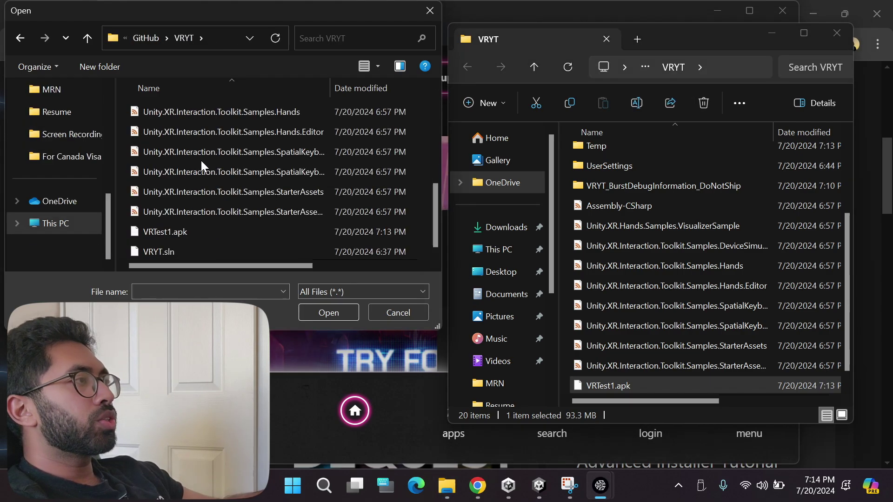
click(194, 233)
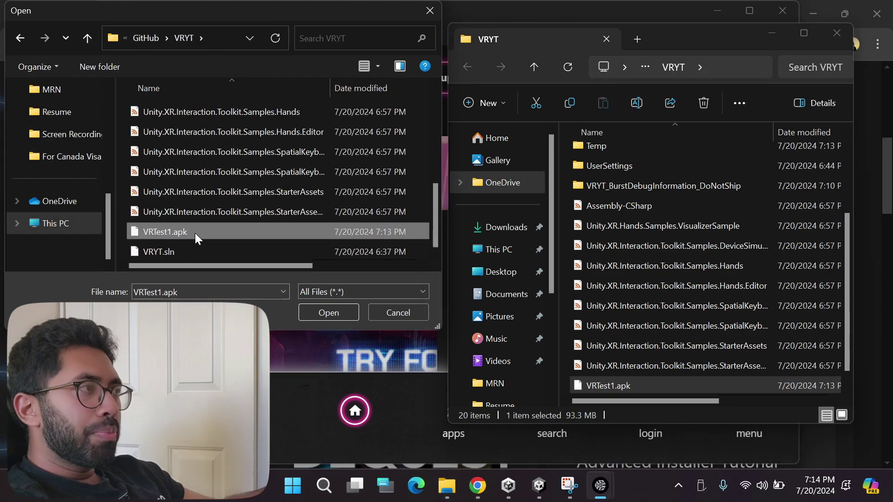
click(330, 314)
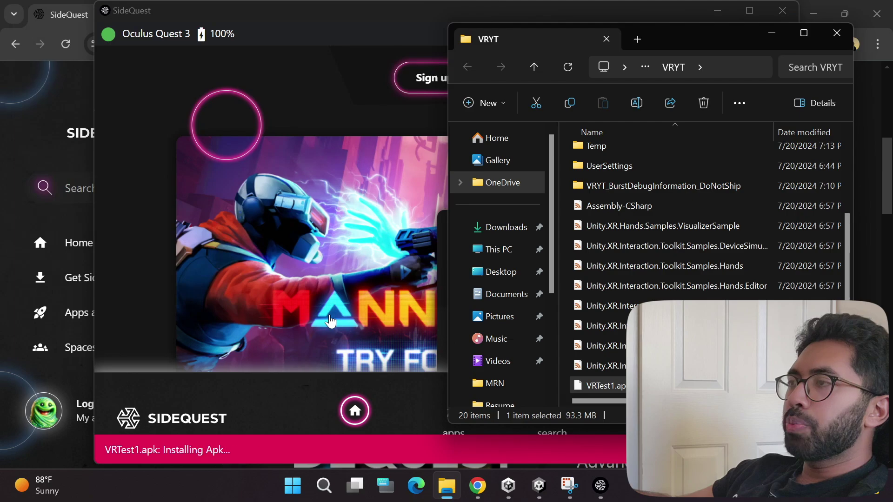
click(129, 246)
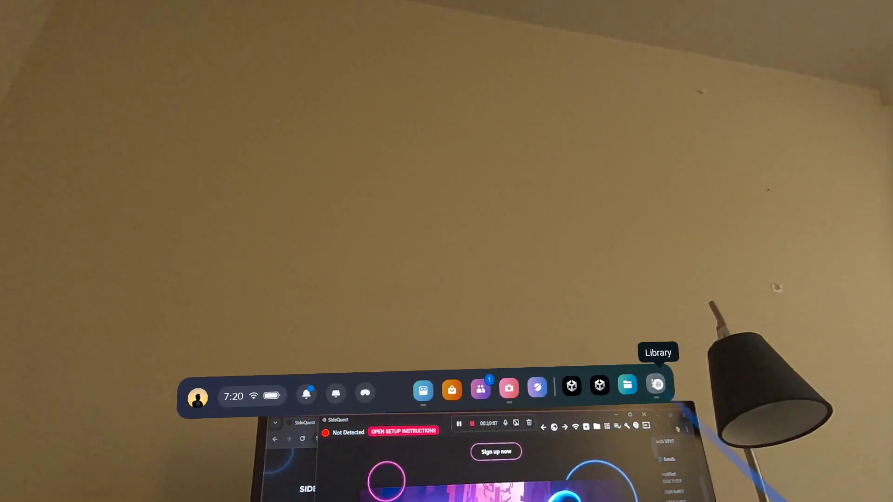
Filter the headset Library to Unknown sources and launch VRYT
click(656, 386)
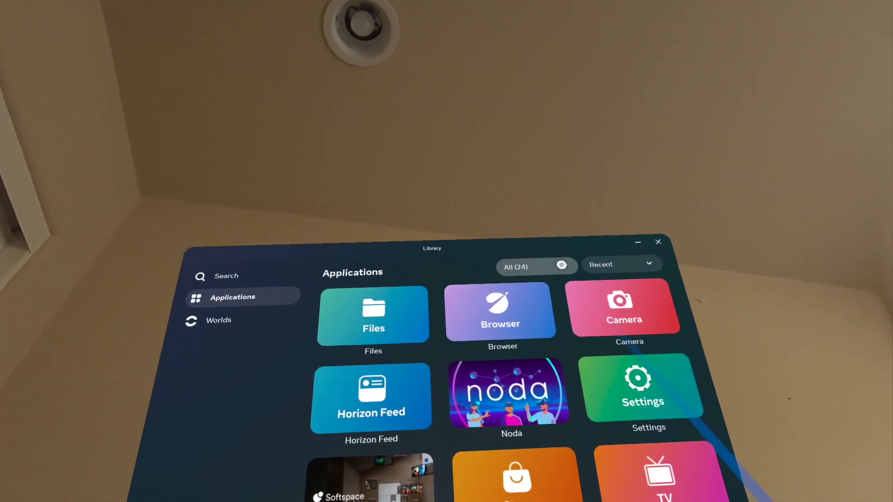
click(562, 267)
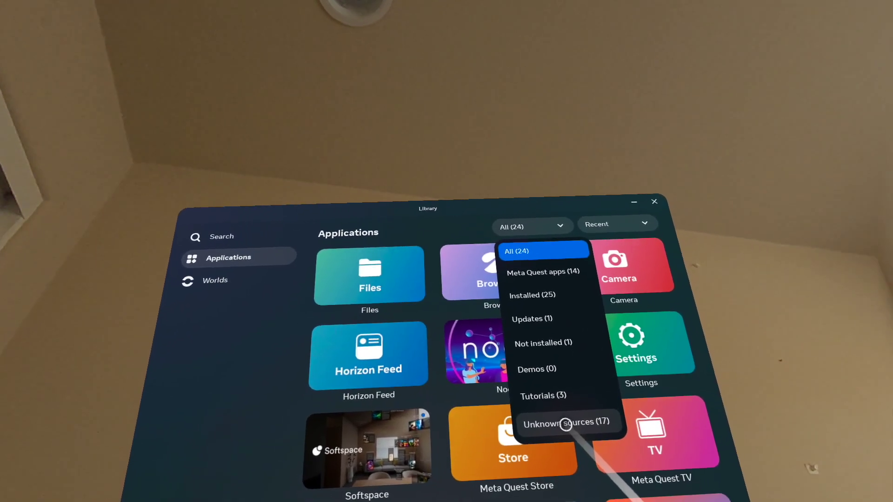
click(564, 423)
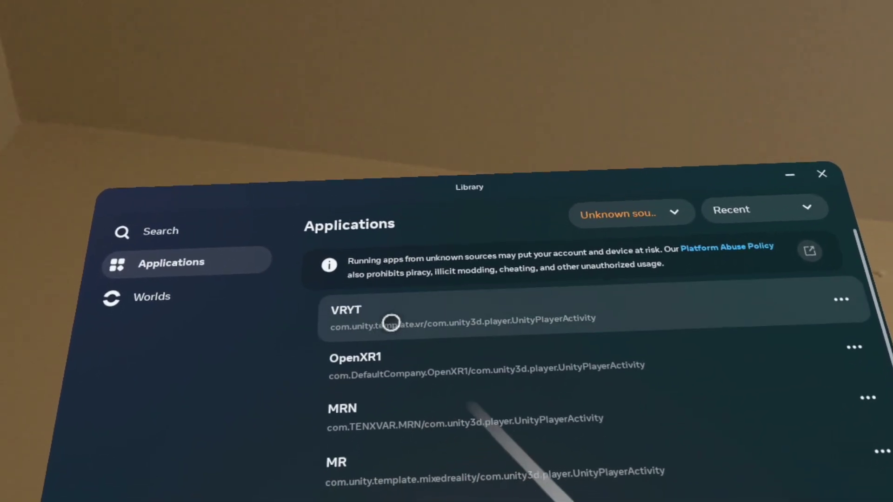
click(420, 307)
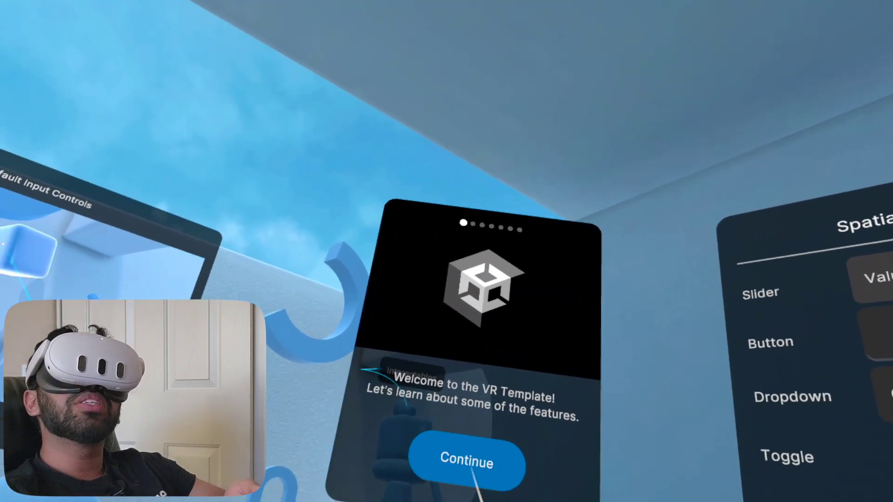
Advance to Interactable components, slide the Spatial Panel to about a third, and enable its toggle
click(386, 221)
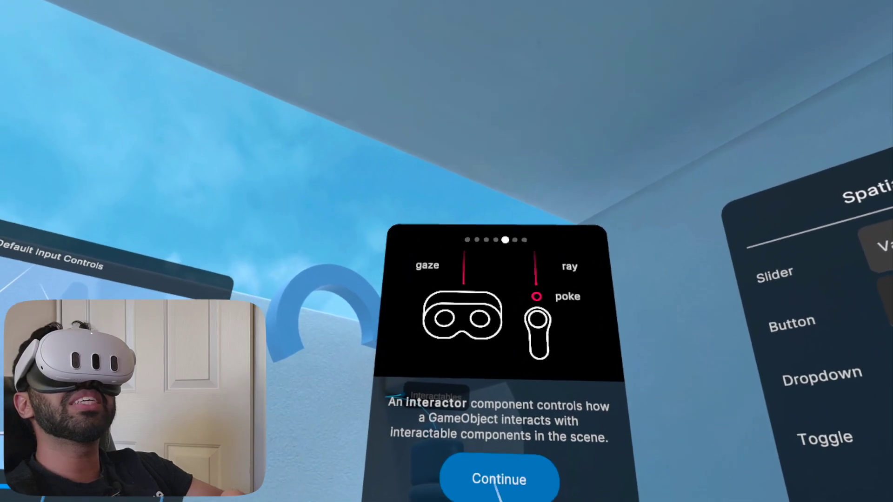
click(500, 492)
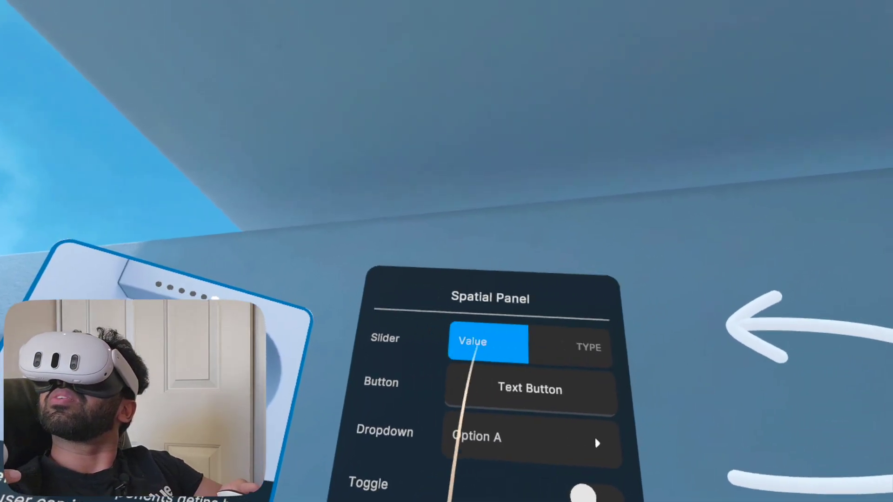
drag(474, 347, 481, 302)
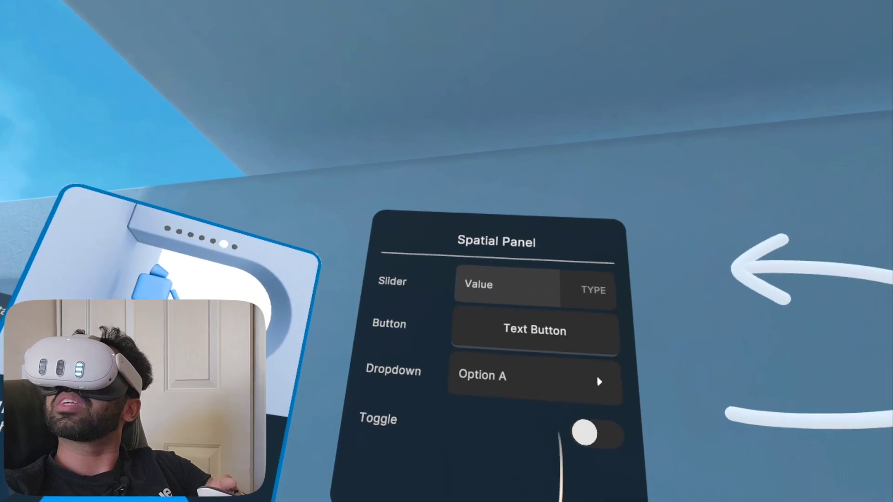
click(599, 445)
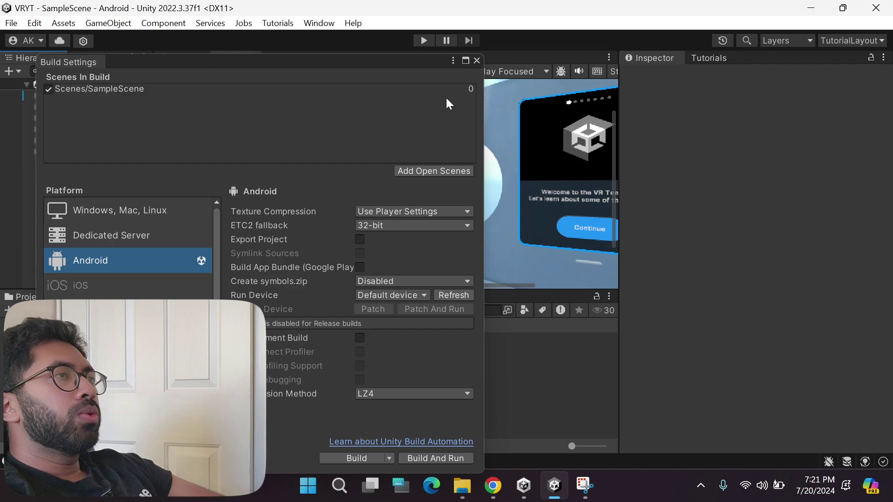
Close Build Settings and focus the SampleScene editor showing the succeeded build
click(476, 61)
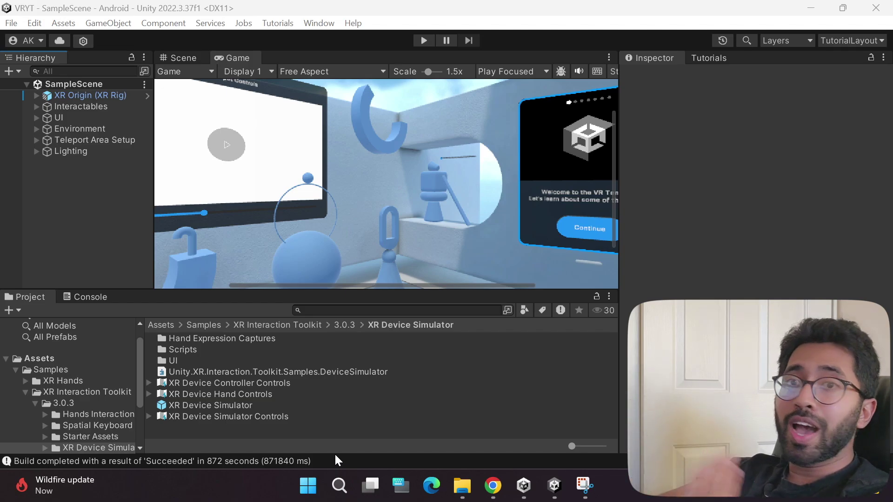
click(85, 213)
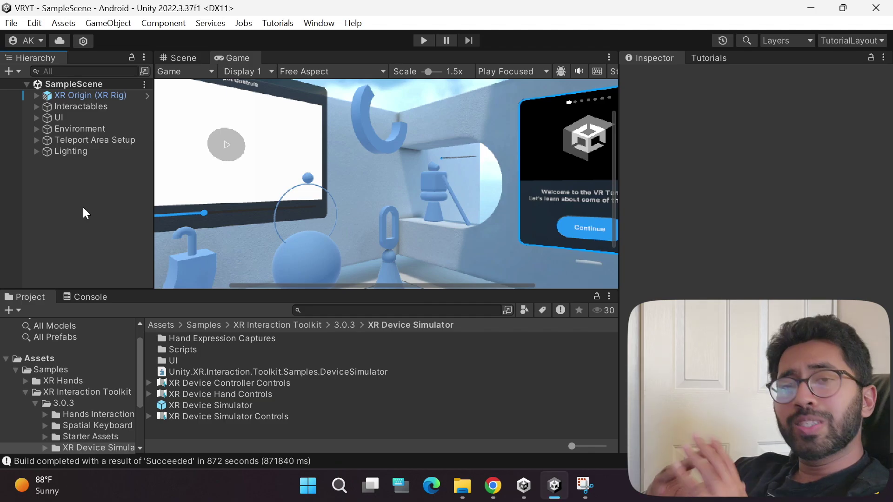